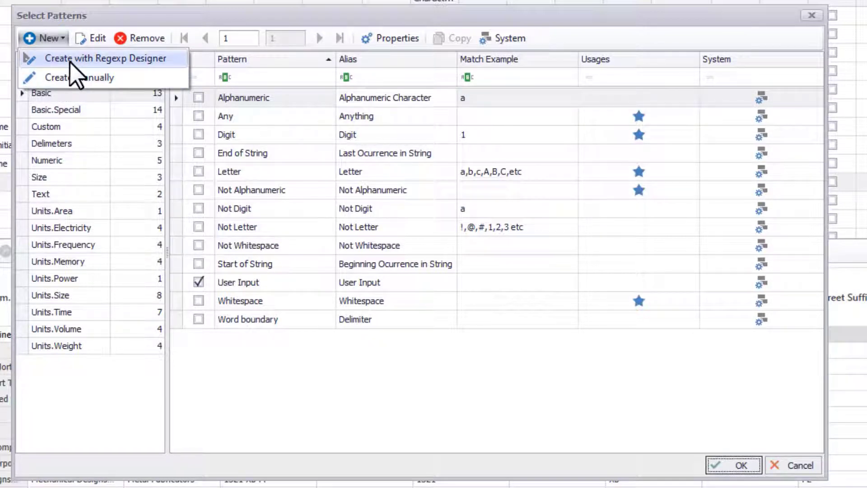
- Start a new pattern with the Regexp Designer and add a Digit block from the Basic group to the workspace
left_click(72, 60)
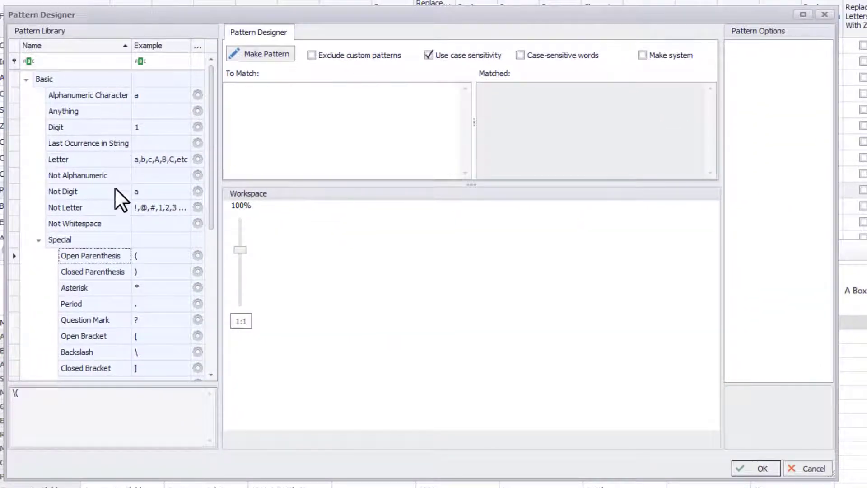
scroll(112, 242, "down", 4)
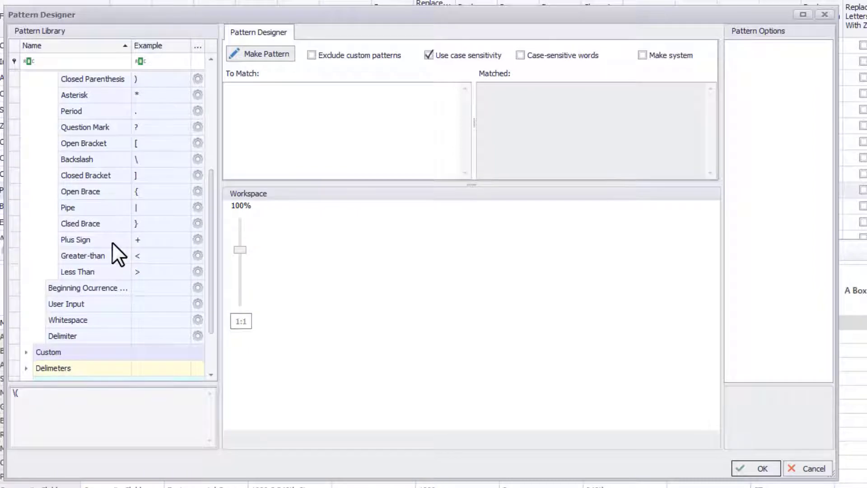
scroll(112, 242, "up", 4)
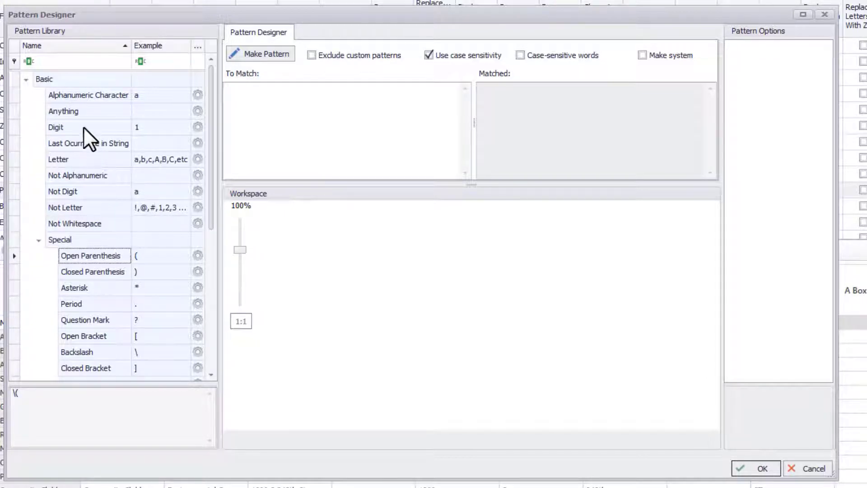
left_click_drag(83, 127, 294, 294)
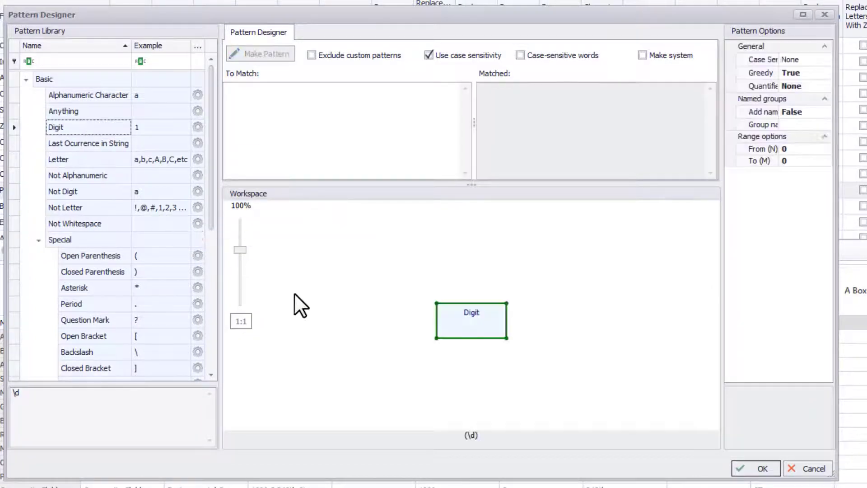
left_click(495, 327)
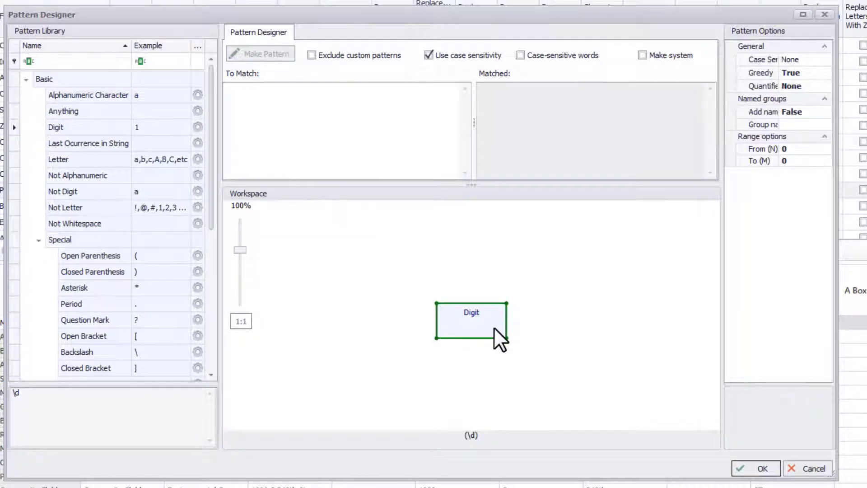
- Set the Digit block's quantifier to Exactly N with N set to 3, widening the options area for readability
left_click_drag(721, 136, 682, 136)
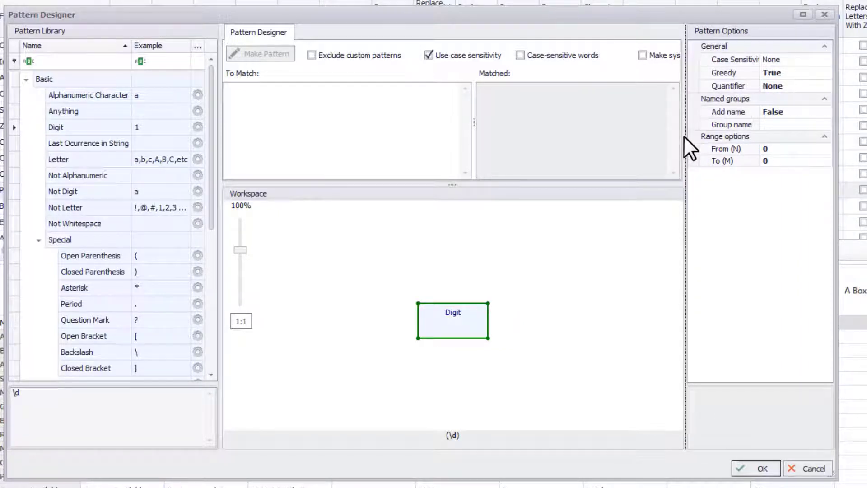
left_click(800, 85)
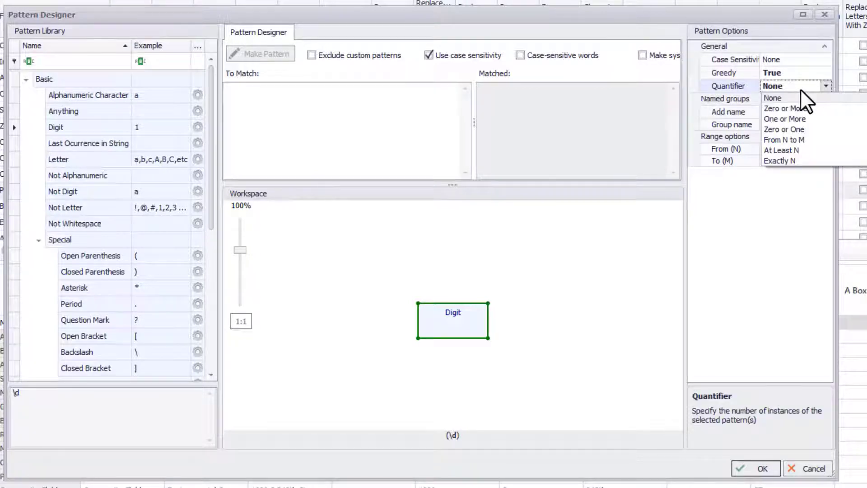
left_click(796, 160)
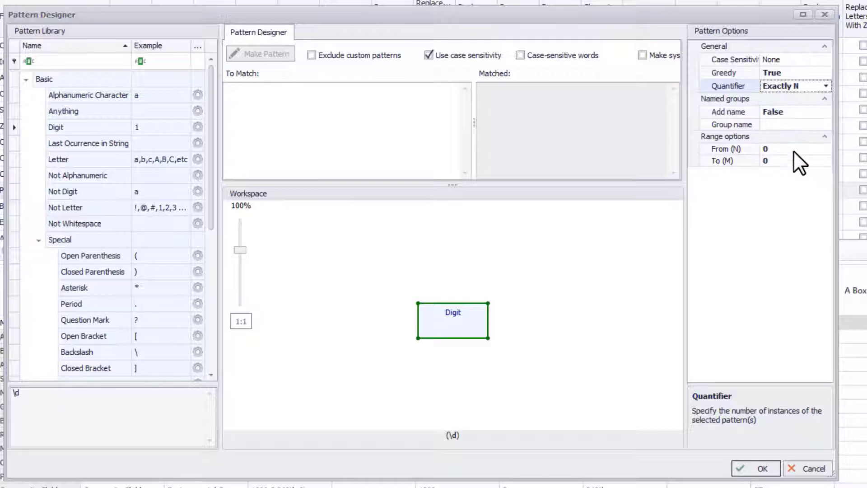
left_click(767, 148)
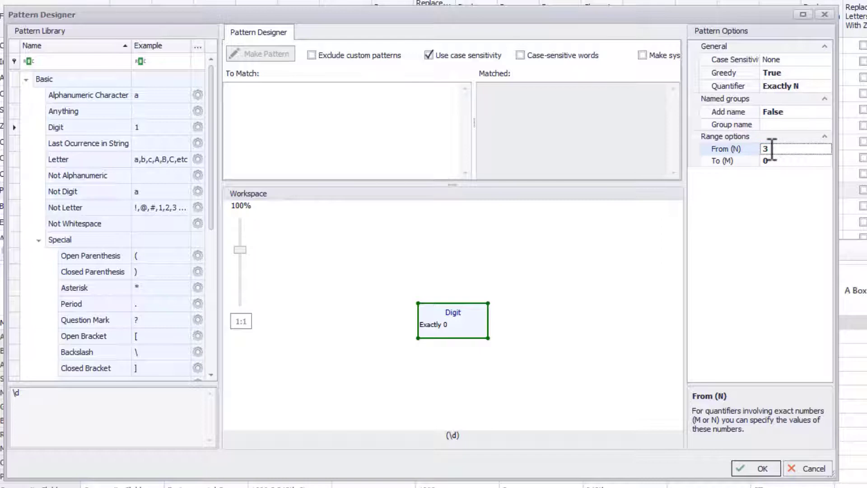
type("3")
- Enable a named group for the Digit block and name it Area_Code
left_click(806, 111)
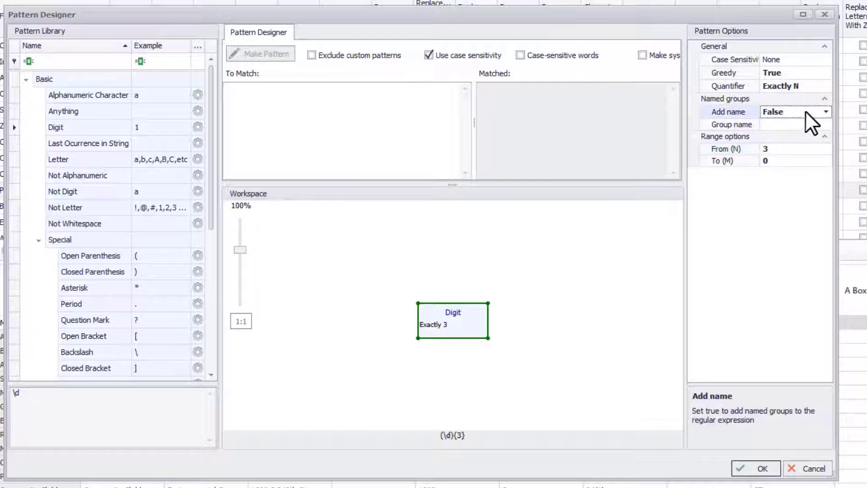
left_click(825, 112)
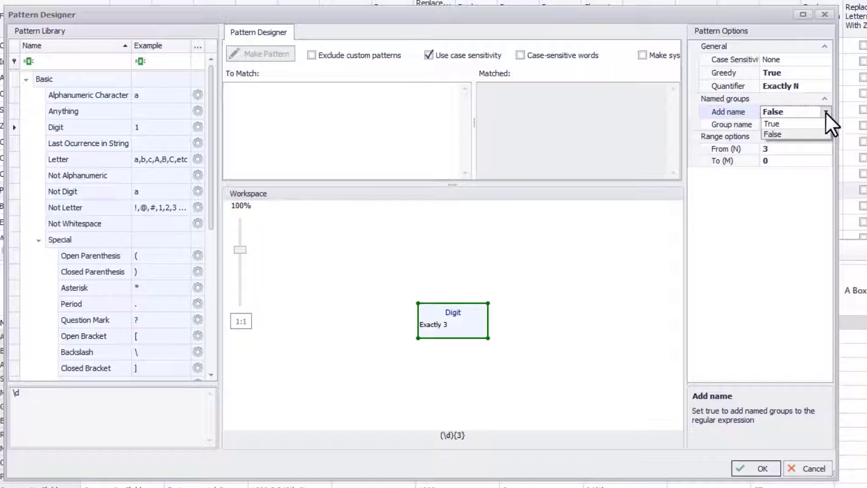
left_click(825, 121)
left_click(815, 123)
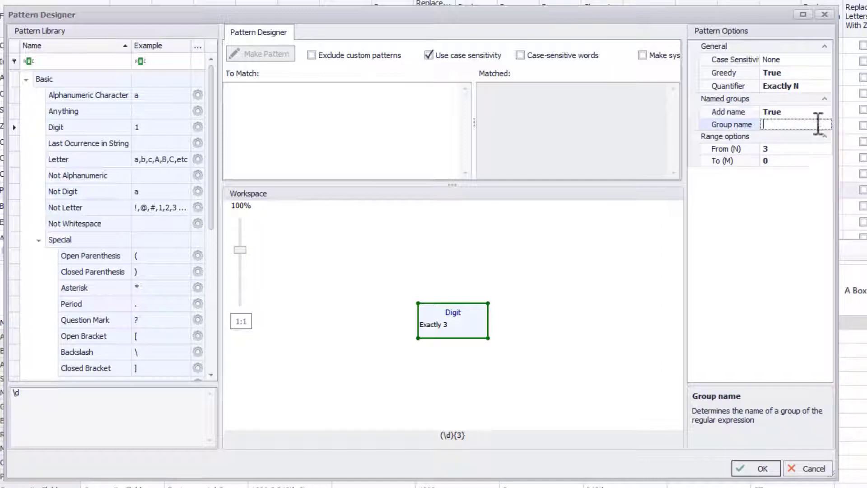
type("Area_Code")
- Add a Whitespace block directly after the Digit block and set its quantifier to Zero or More
scroll(134, 244, "down", 2)
scroll(134, 246, "up", 1)
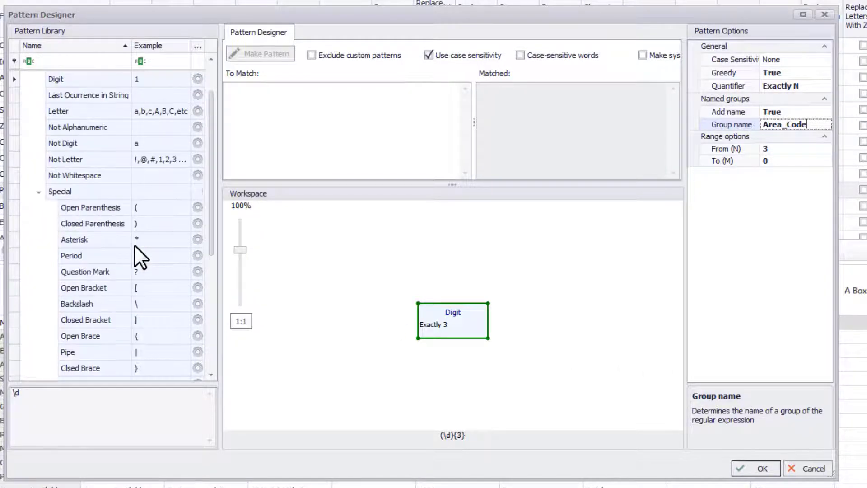
scroll(134, 190, "down", 3)
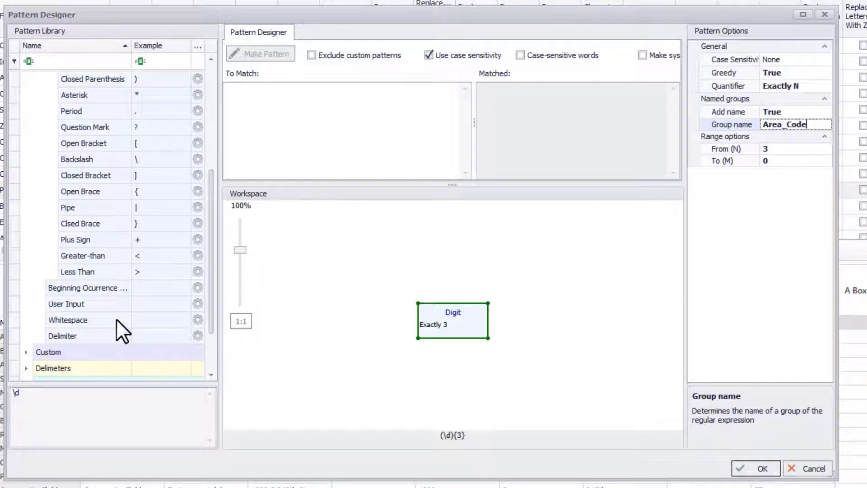
left_click_drag(116, 319, 375, 438)
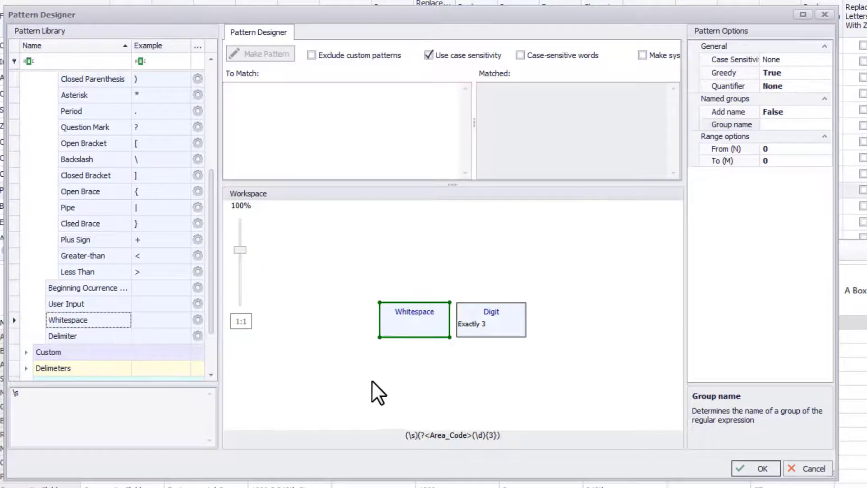
left_click_drag(384, 315, 522, 321)
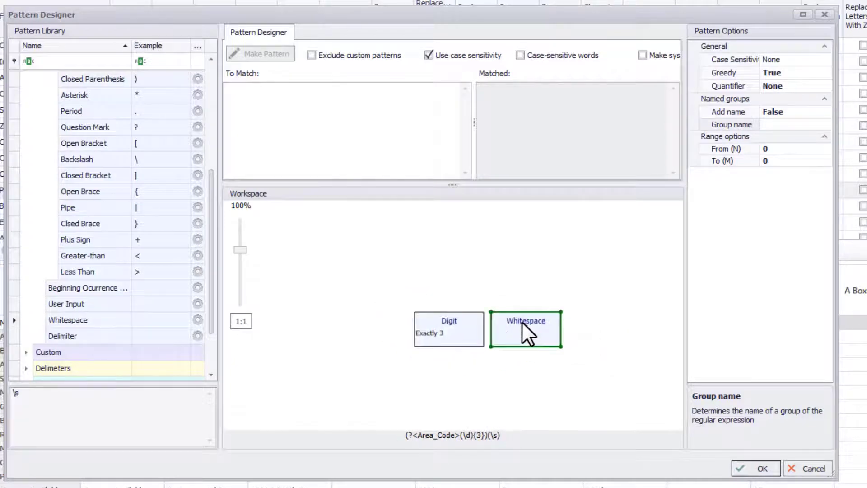
left_click(811, 85)
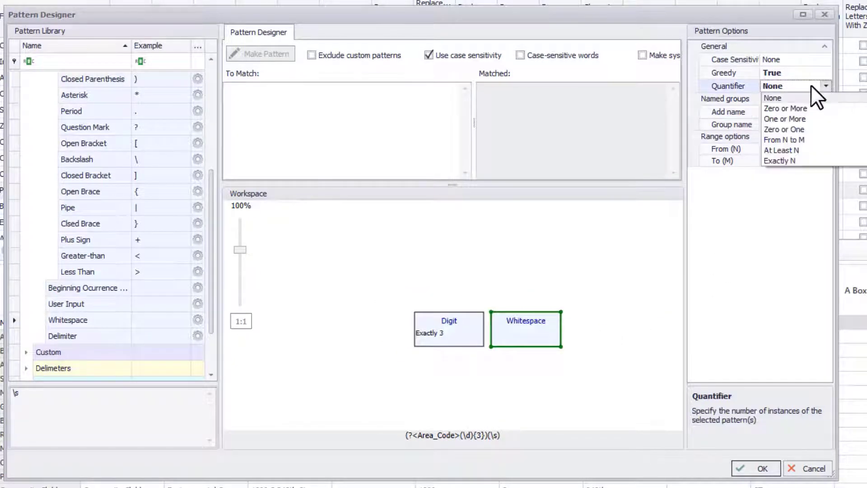
left_click(806, 108)
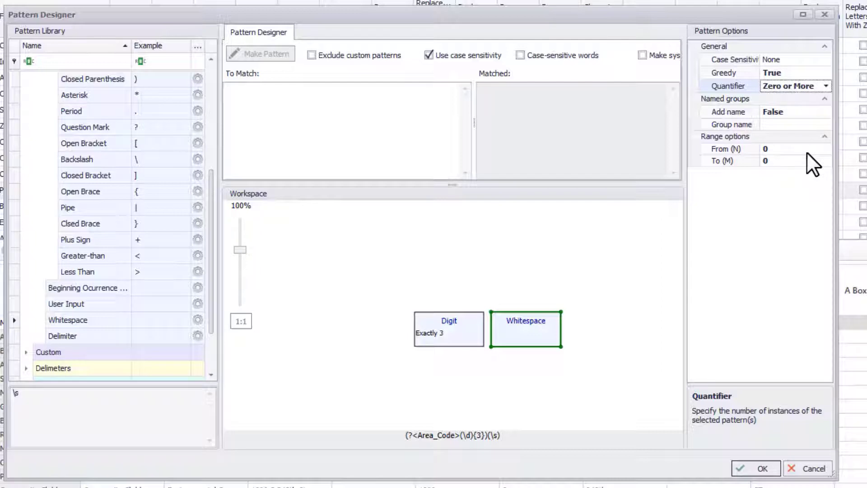
- Add a Not Alphanumeric block stacked with Whitespace as an alternative and set its quantifier to Zero or More
scroll(123, 280, "up", 3)
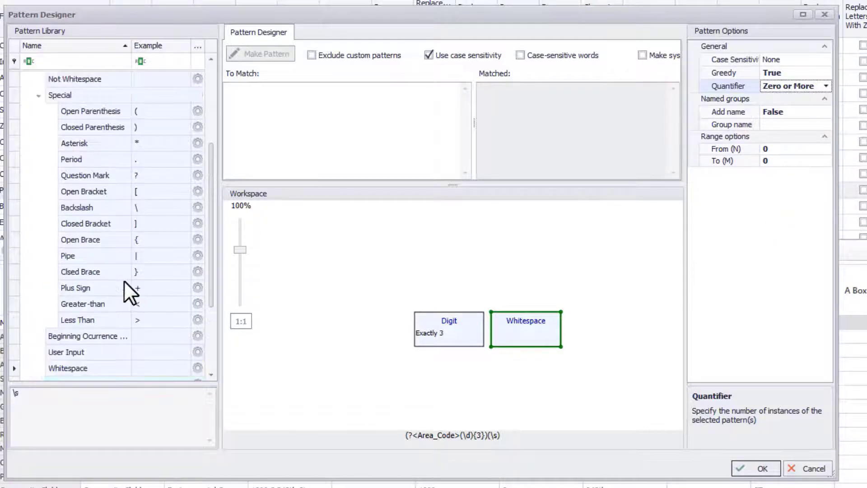
left_click_drag(104, 129, 417, 381)
left_click_drag(365, 319, 489, 353)
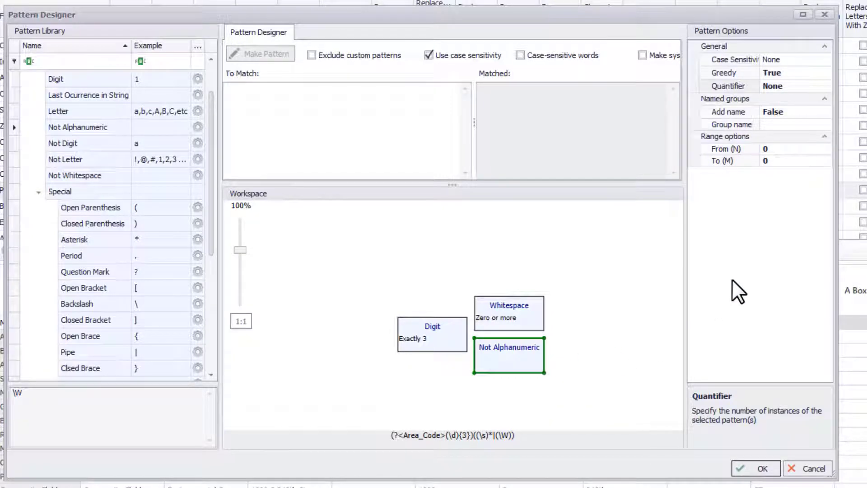
left_click(821, 86)
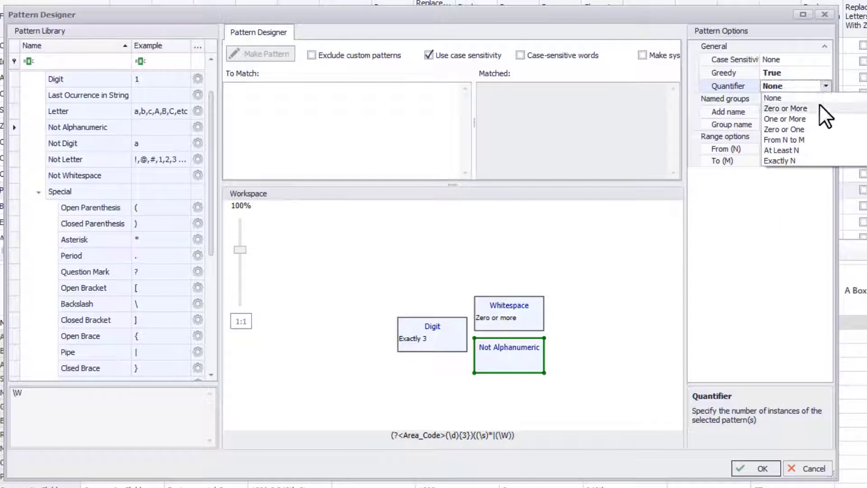
left_click(819, 104)
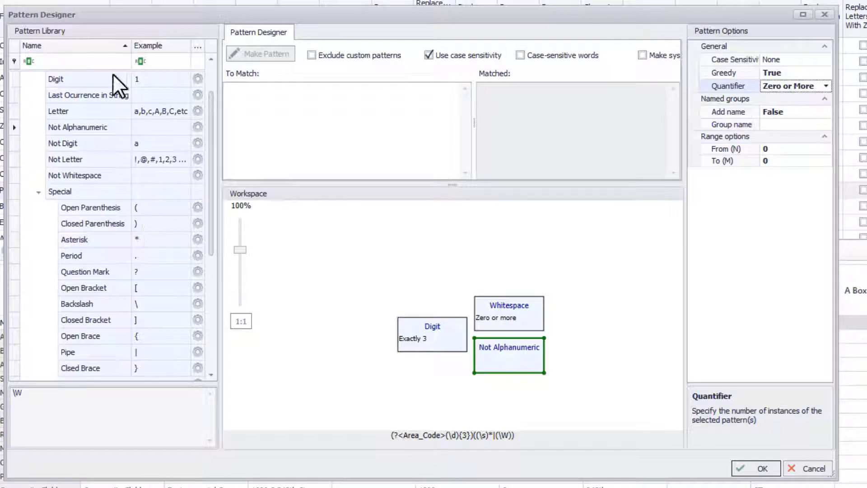
- Add a second Digit block after the stacked separator blocks, with the quantifier At Least N and N set to 3
left_click_drag(114, 78, 581, 313)
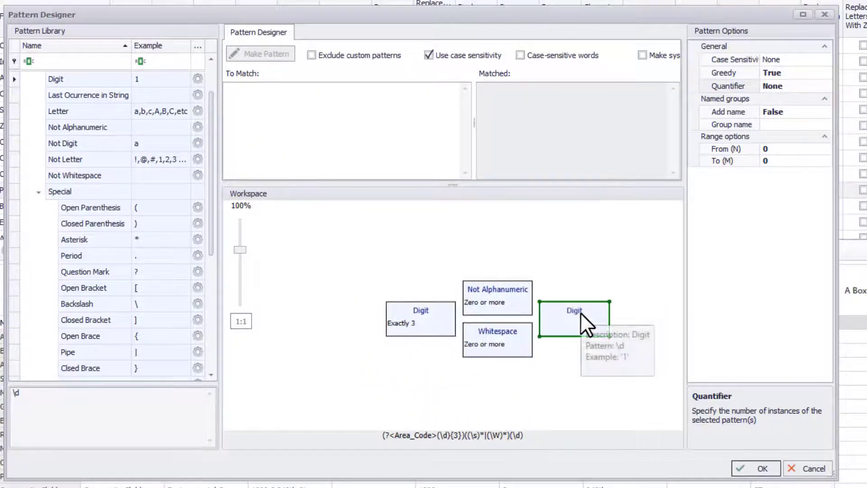
left_click(790, 86)
left_click(794, 151)
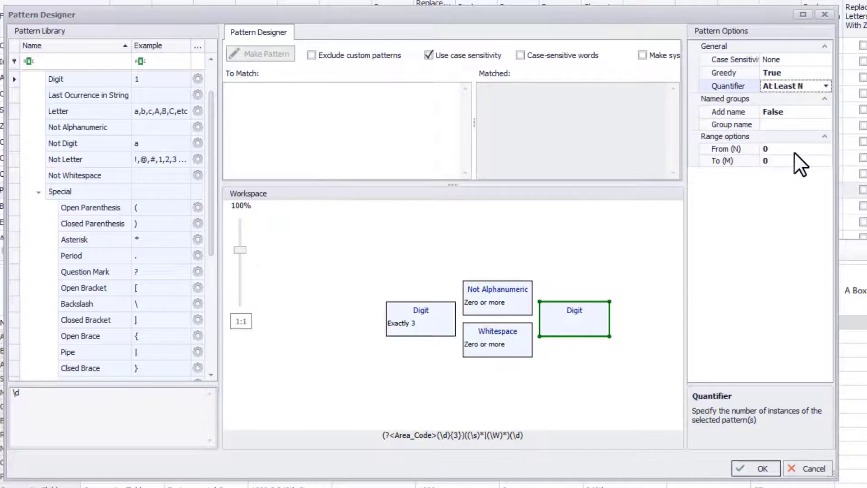
left_click(768, 149)
type("3")
- Enable a named group for the second Digit block and name it Three_Digits
left_click(815, 113)
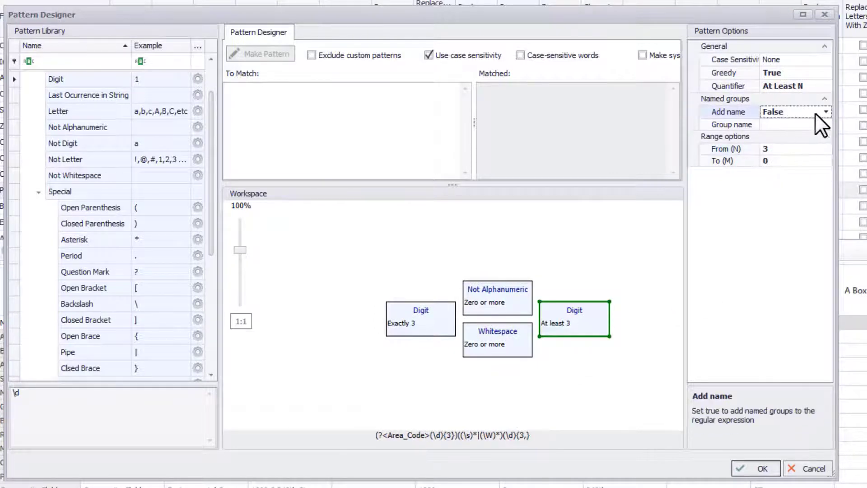
left_click(824, 113)
left_click(807, 124)
left_click(796, 124)
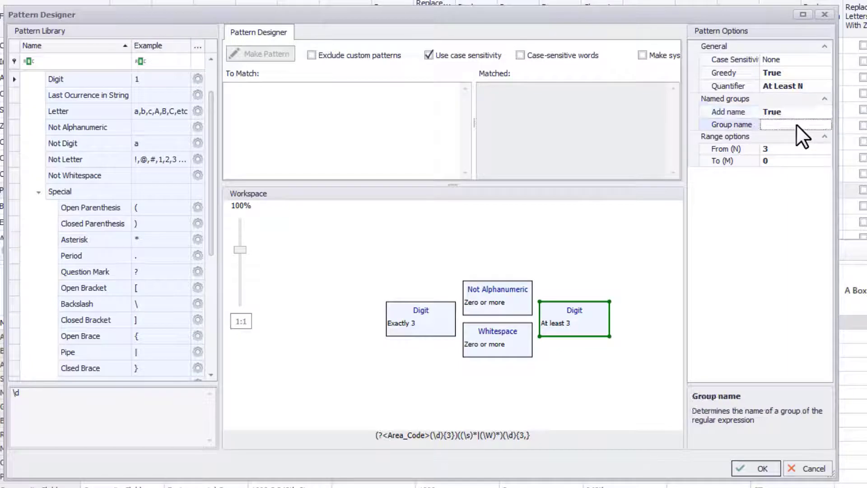
type("Three_Digits")
key("Return")
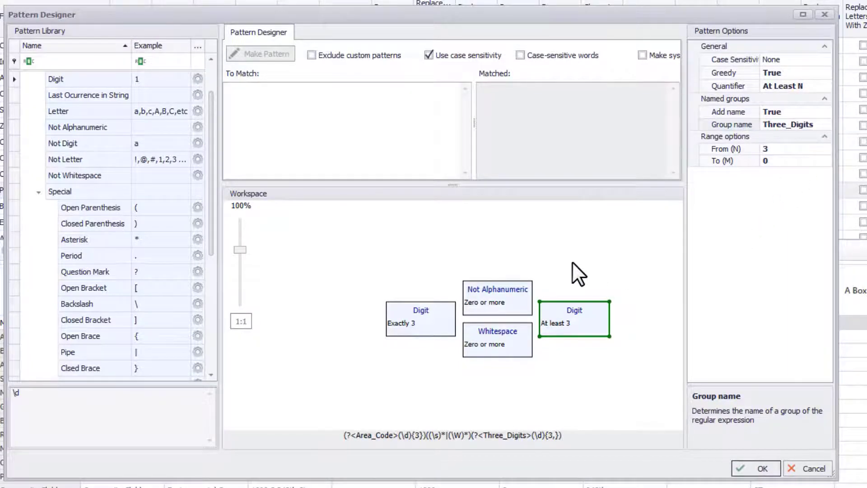
- Add Not Alphanumeric after the second Digit block, with Whitespace stacked as its alternative, both quantified as Zero or More
left_click_drag(61, 120, 608, 311)
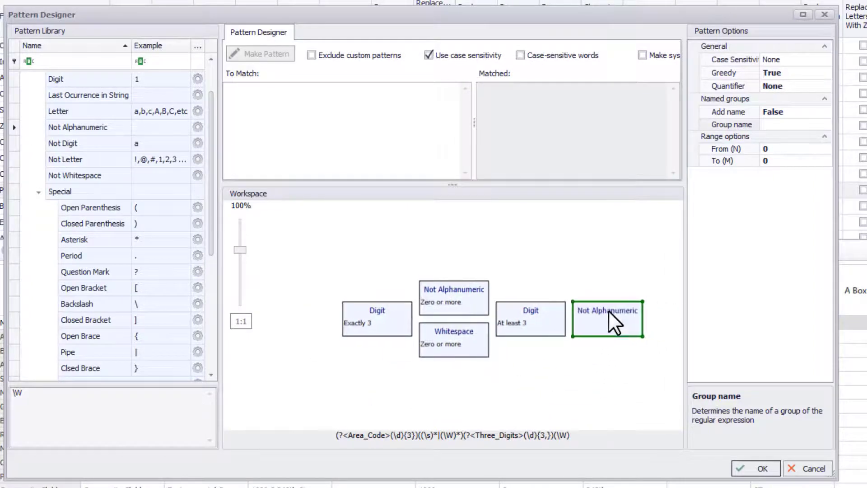
left_click(824, 87)
left_click(818, 107)
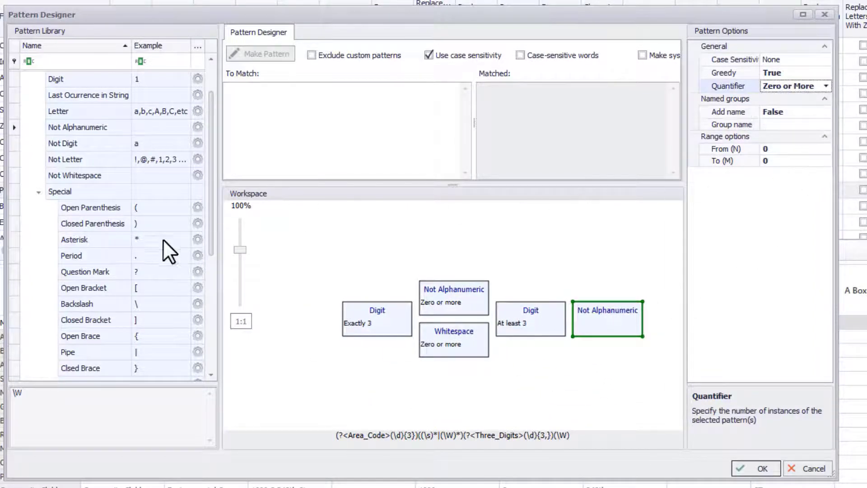
scroll(151, 246, "down", 3)
left_click_drag(120, 315, 572, 358)
left_click(790, 87)
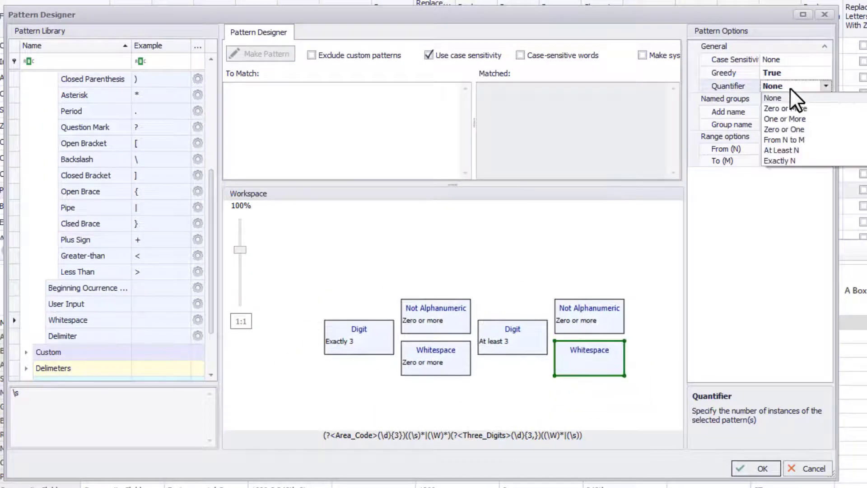
left_click(793, 105)
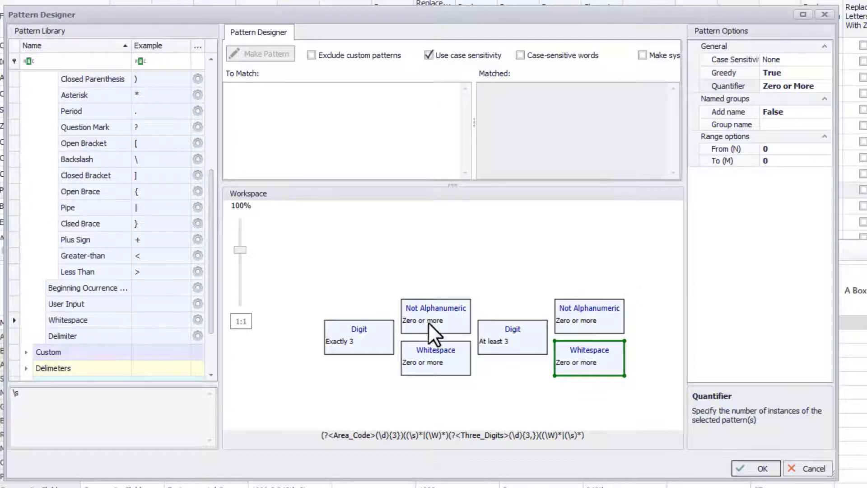
- Add a third Digit block at the end of the pattern, with the quantifier At Least N and N set to 4
scroll(153, 281, "up", 2)
scroll(147, 258, "up", 2)
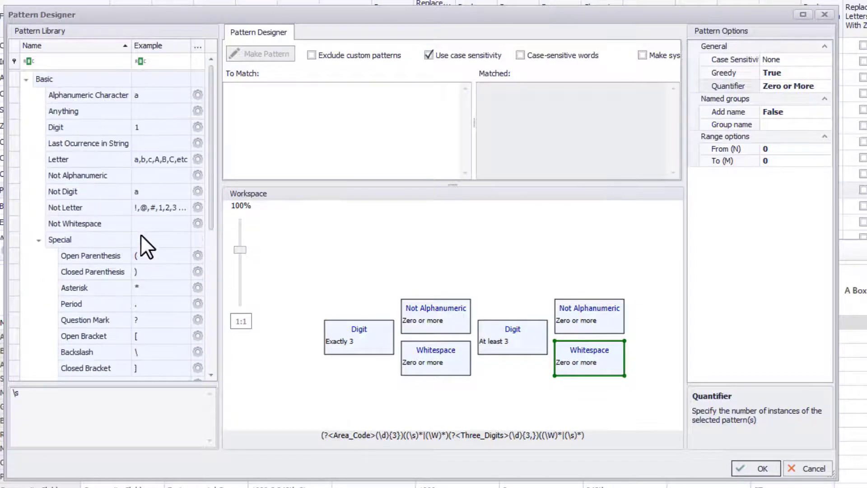
left_click_drag(86, 130, 652, 319)
left_click(803, 86)
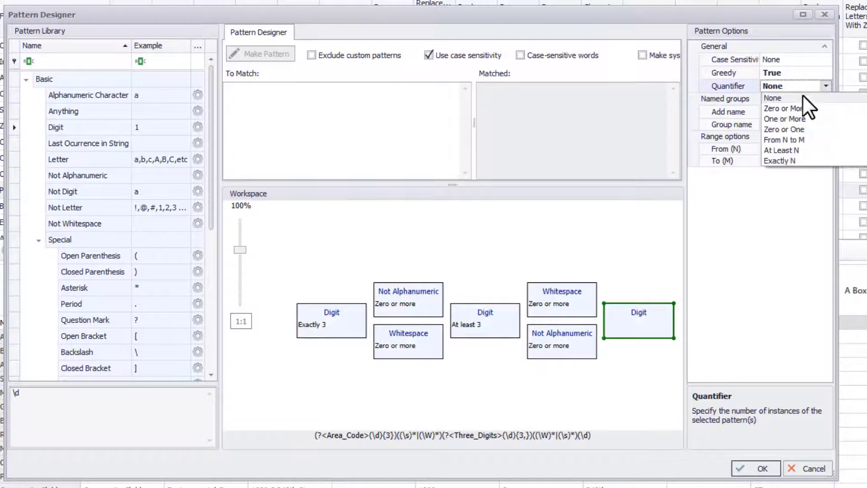
left_click(797, 150)
left_click(765, 149)
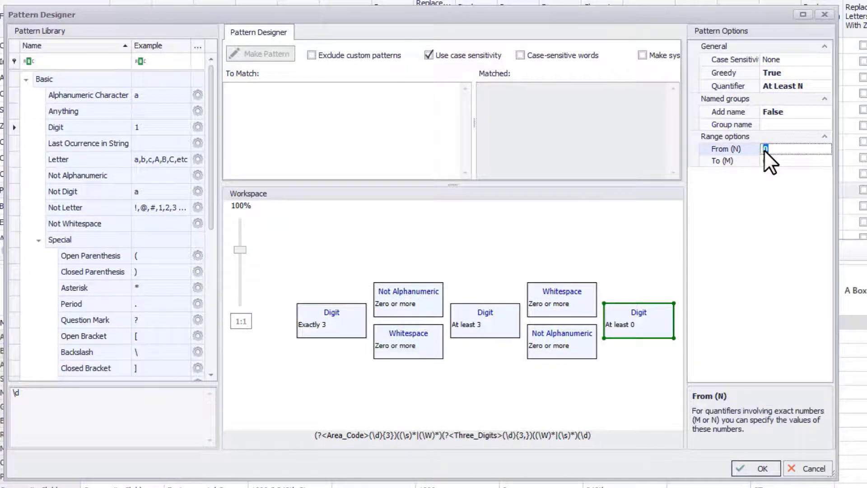
type("4")
- Enable a named group for the third Digit block and name it Four_Digits
left_click(794, 112)
left_click(825, 112)
left_click(819, 125)
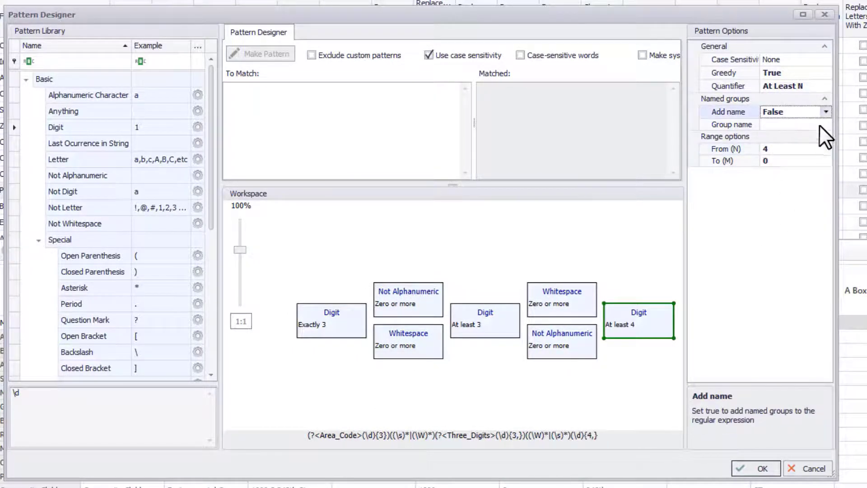
left_click(788, 123)
type("Four_Digits")
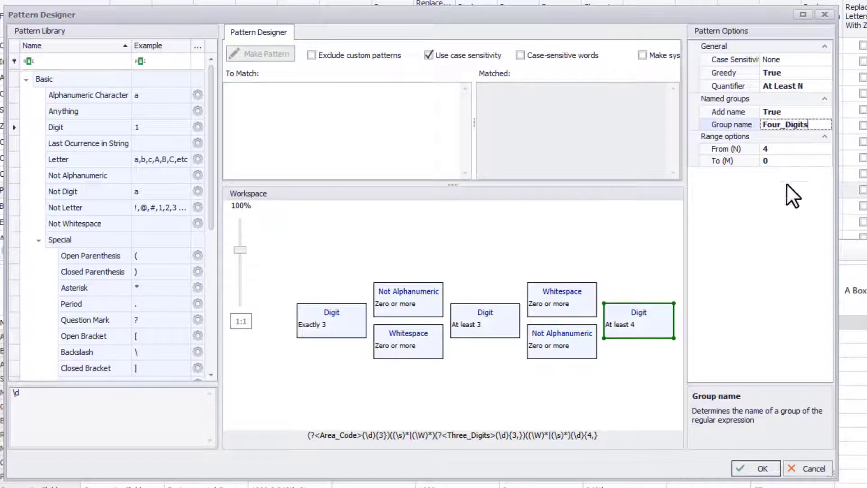
key("Return")
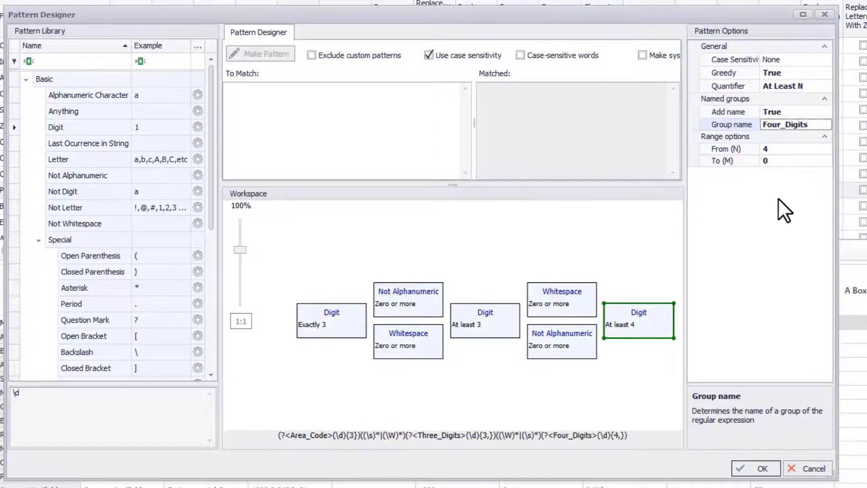
- Test the finished pattern by entering an unseparated ten-digit sample number as the text to match
left_click(368, 125)
type("1234")
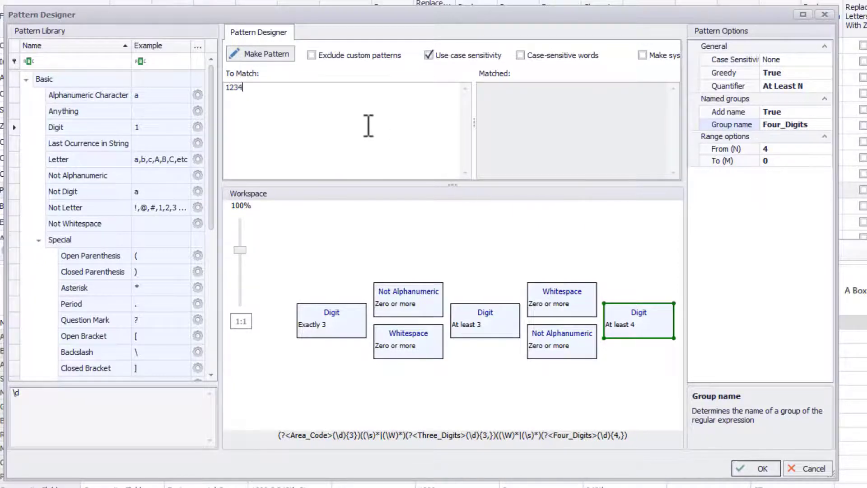
type("567899")
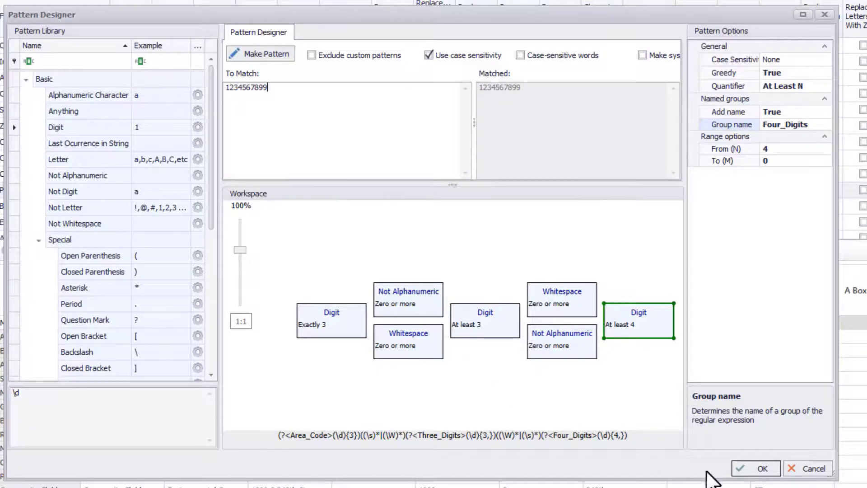
- Save the pattern as "Phone number pattern" in the Custom category and apply it to the Phone field
left_click(758, 469)
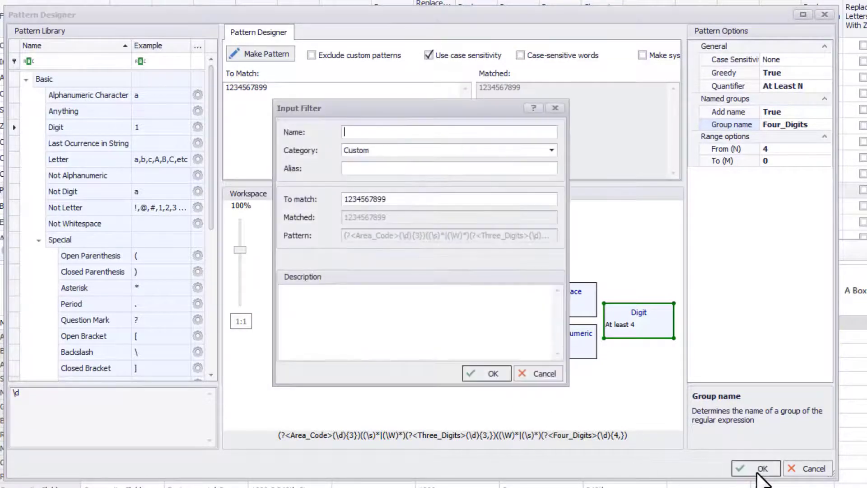
type("Phone number pattern")
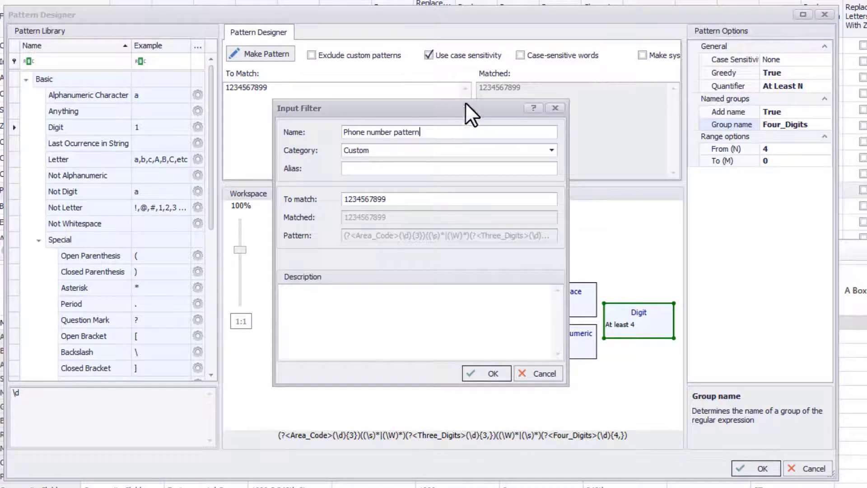
left_click(479, 375)
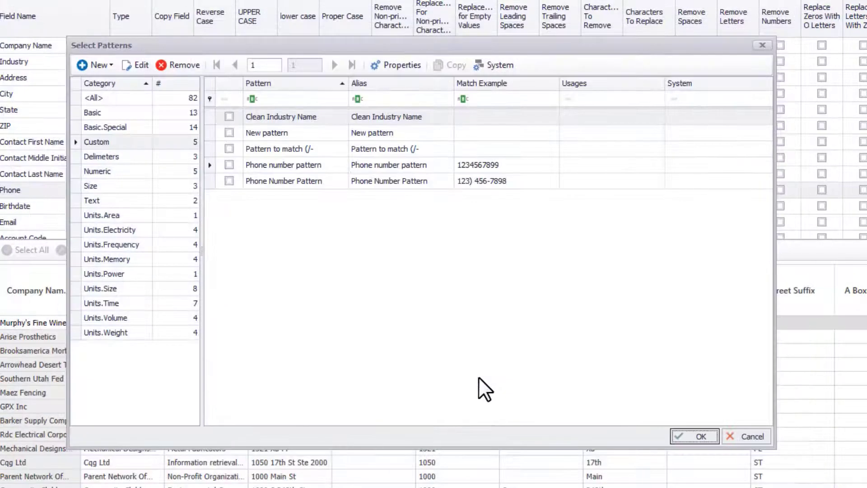
left_click(230, 181)
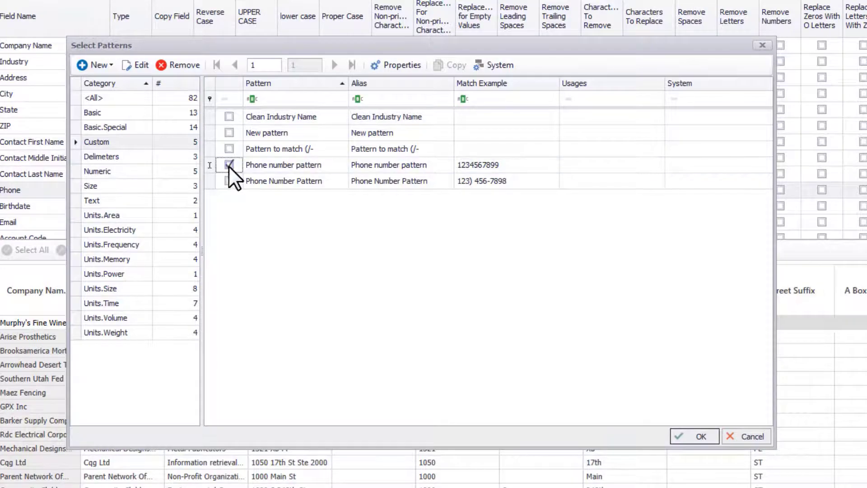
left_click(691, 438)
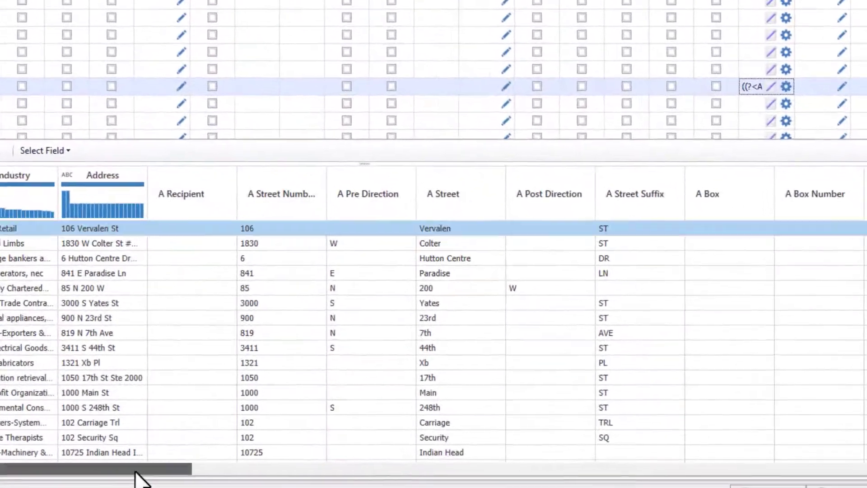
- Examine the Area_Code, Three_Digits and Four_Digits columns beside Phone in the data preview
left_click_drag(240, 470, 738, 477)
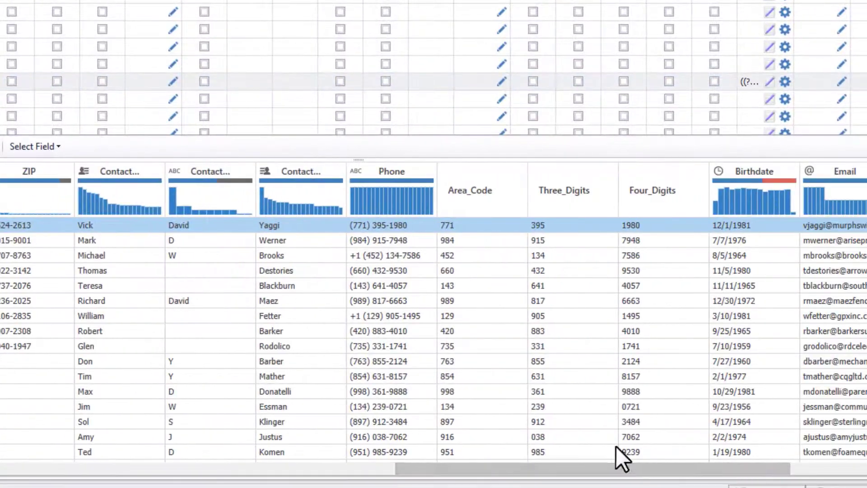
left_click(485, 201)
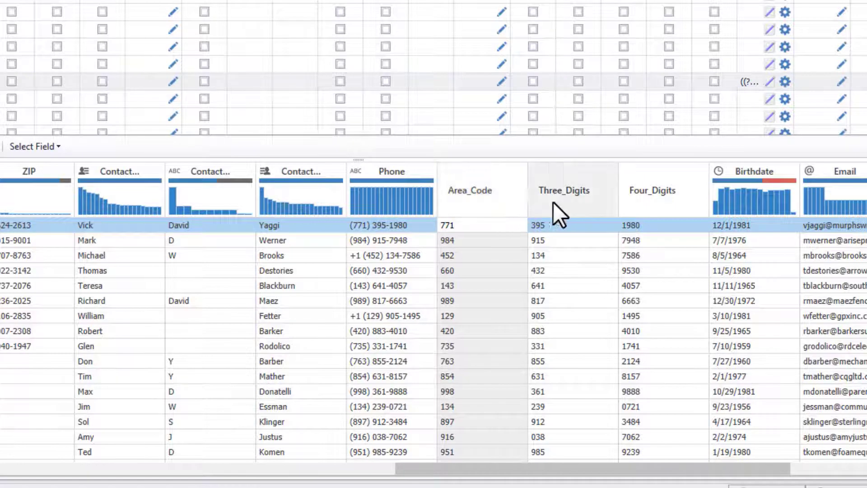
left_click(570, 201)
left_click(656, 202)
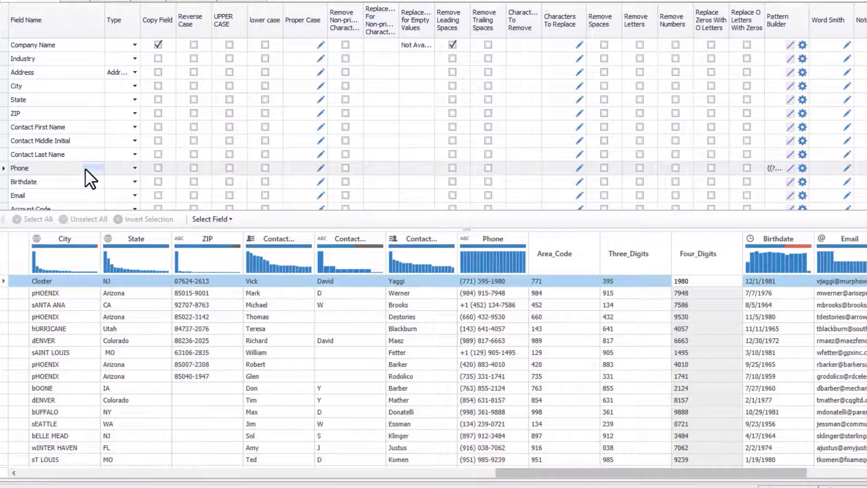
- Open the regular expression output settings for the Phone field and start its output format with custom text "+1 (" followed by Area_Code
left_click(69, 168)
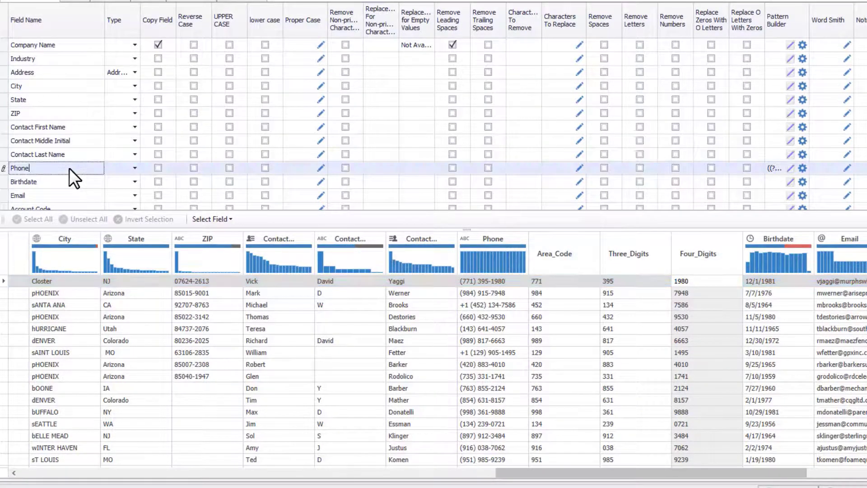
left_click(802, 167)
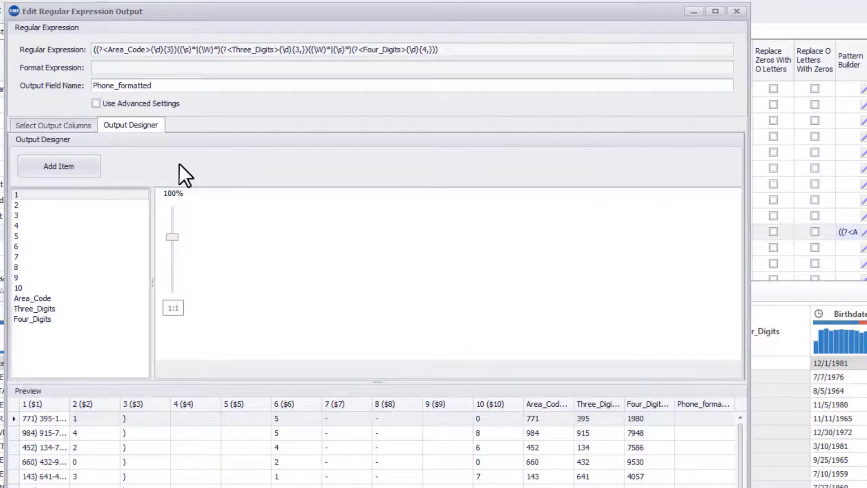
left_click(84, 166)
type("+1")
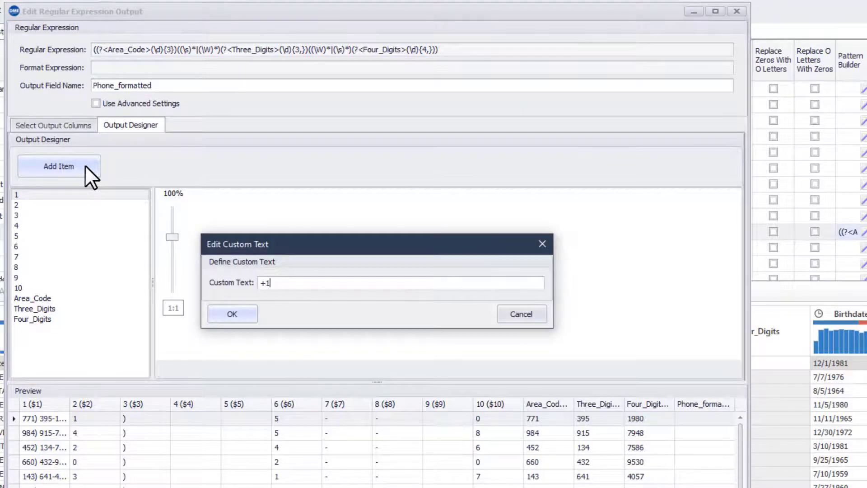
type(" (")
left_click(216, 315)
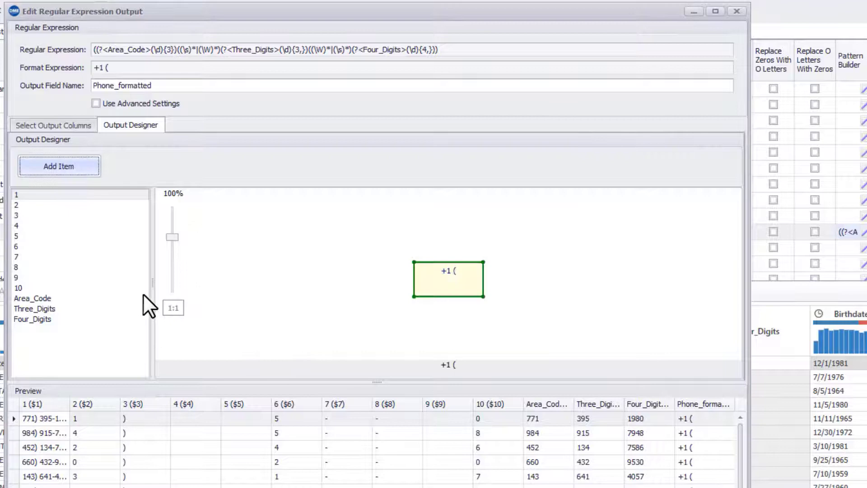
double_click(47, 298)
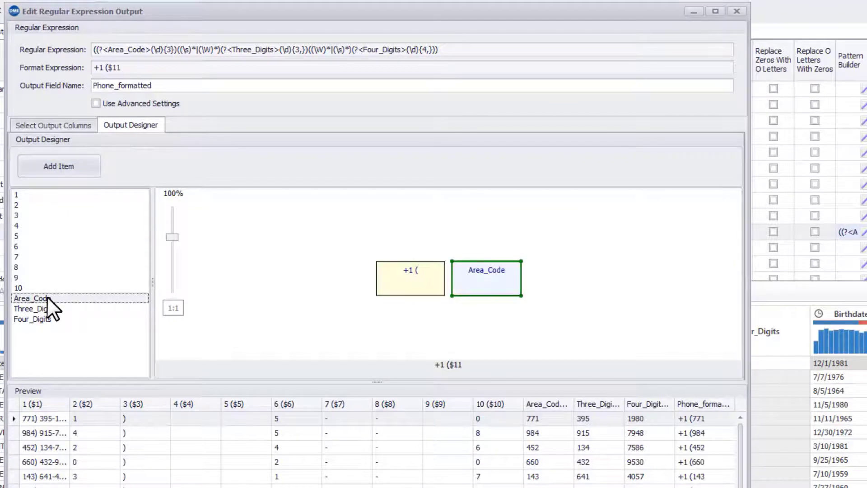
- Append a closing parenthesis and a space as custom text after Area_Code, followed by the Three_Digits group
left_click(71, 167)
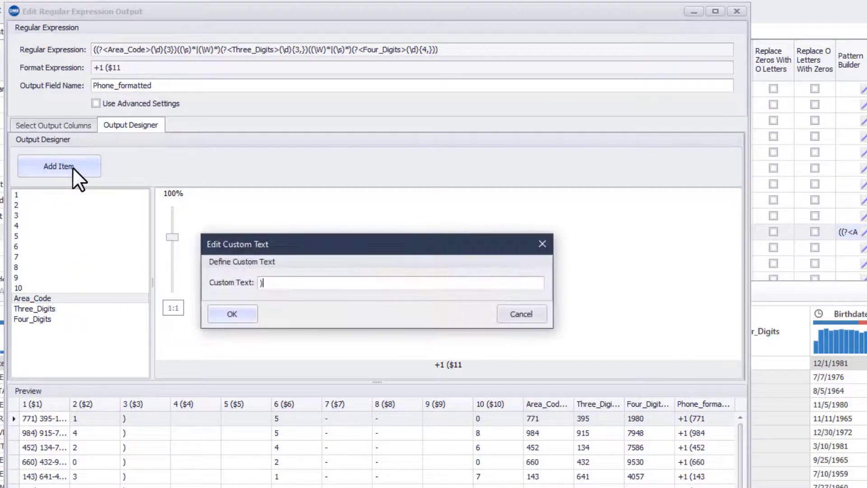
type(")")
left_click(213, 311)
double_click(49, 309)
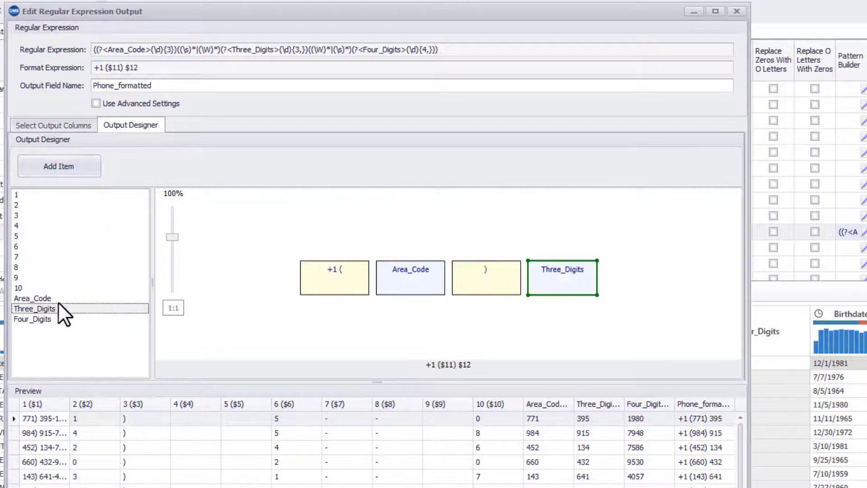
- Append a hyphen as custom text after Three_Digits, followed by the Four_Digits group
left_click(89, 169)
type("-")
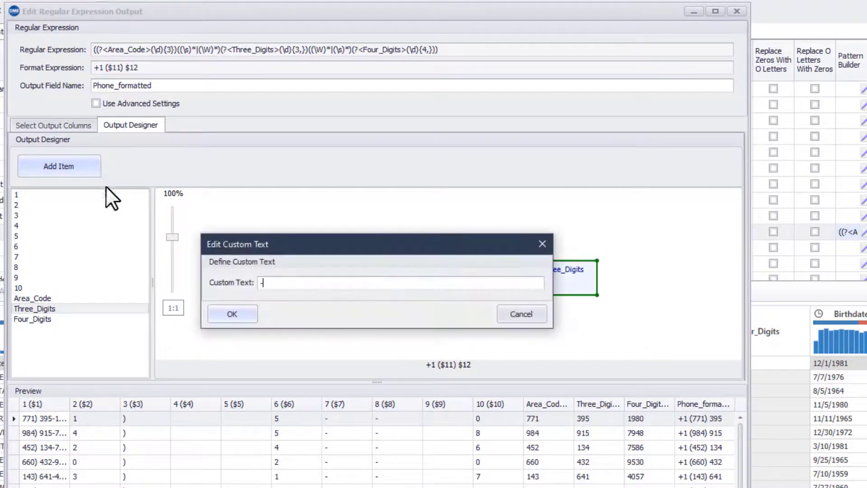
left_click(213, 310)
double_click(72, 318)
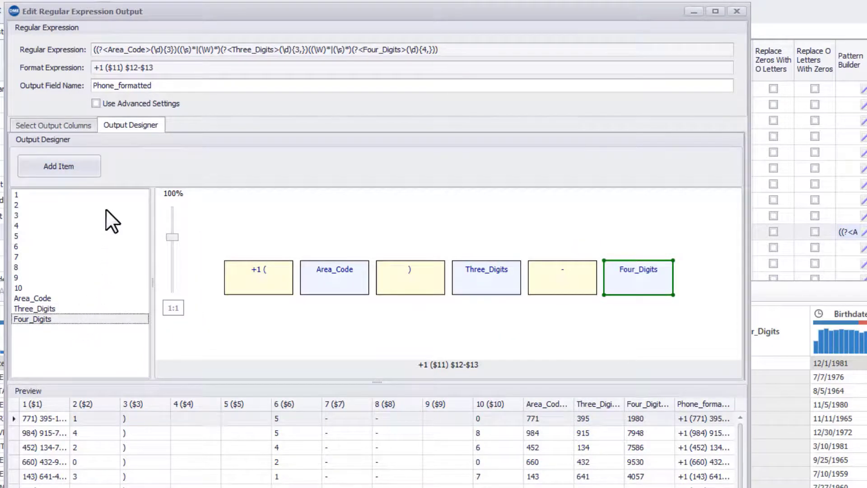
- Enable advanced settings, exclude every output column except Phone_formatted, and apply the regular expression output settings
left_click(98, 103)
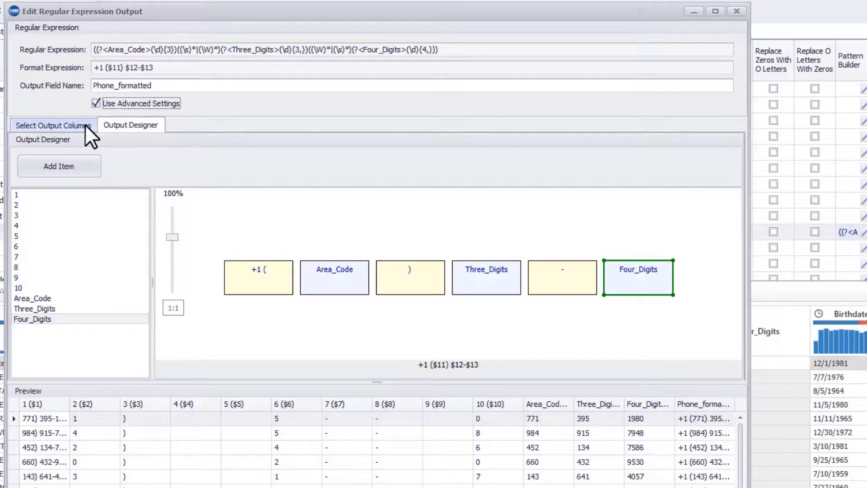
left_click(85, 124)
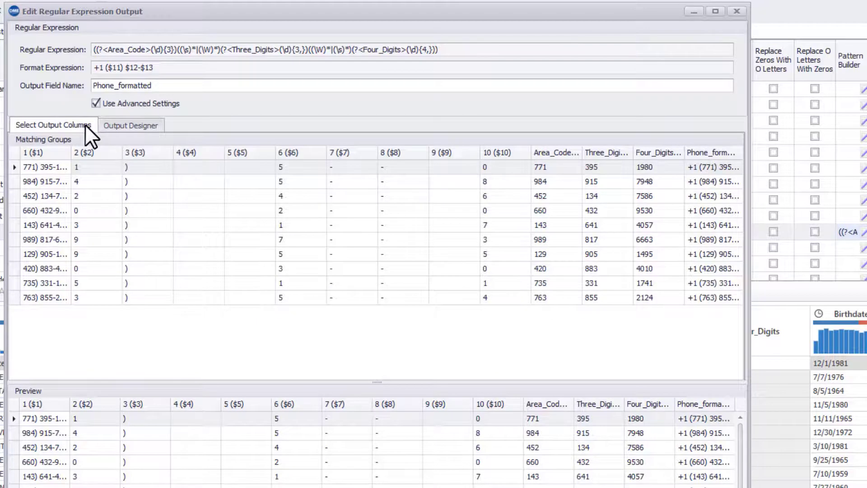
left_click(45, 153)
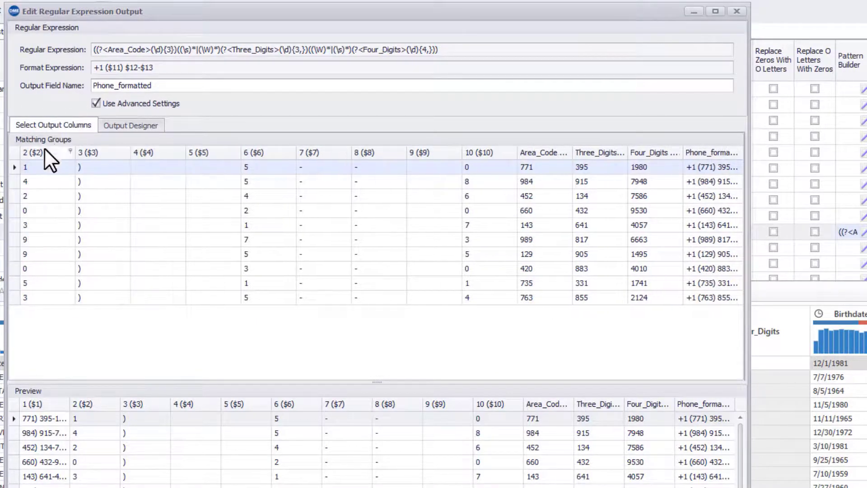
left_click(45, 153)
left_click(45, 153)
left_click(47, 151)
left_click(55, 152)
left_click(56, 151)
left_click(64, 150)
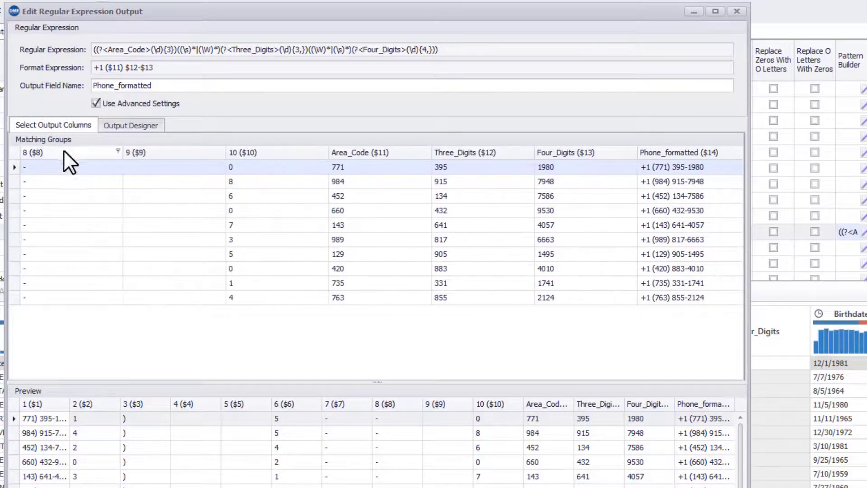
left_click(63, 150)
left_click(67, 153)
left_click(67, 153)
left_click(75, 153)
left_click(79, 152)
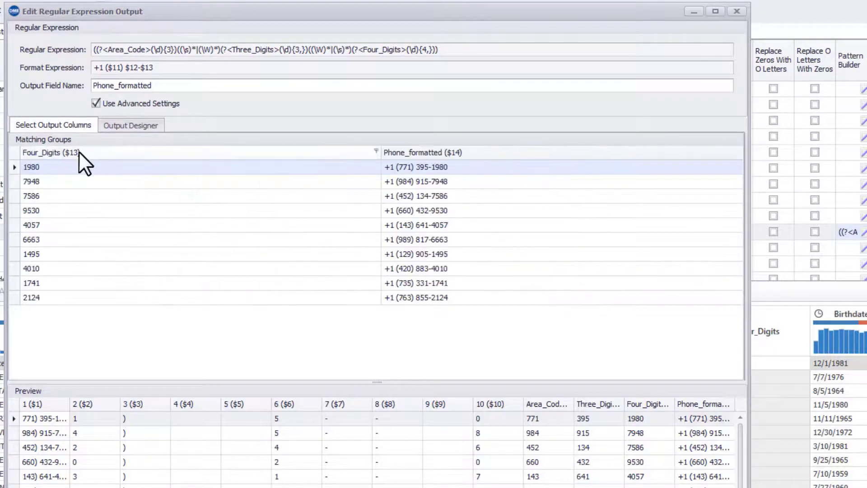
left_click(79, 151)
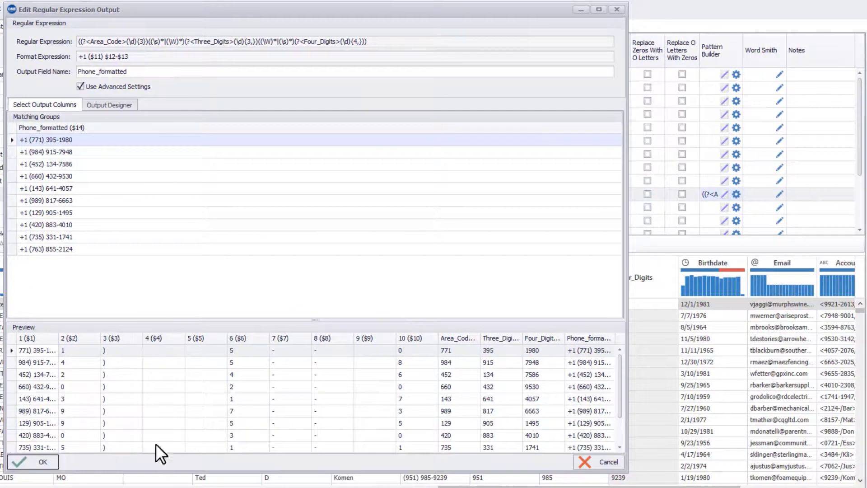
left_click(45, 464)
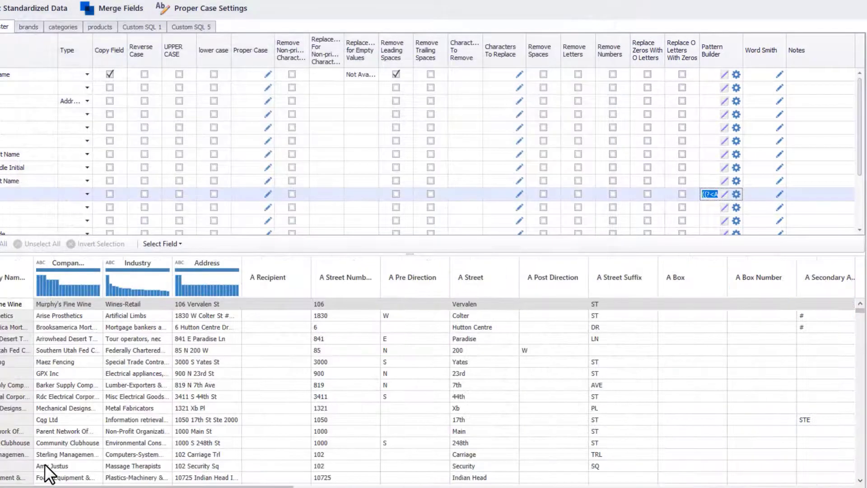
- Review the Phone_formatted column against the original Phone values across the records in the data preview
left_click_drag(45, 485, 548, 486)
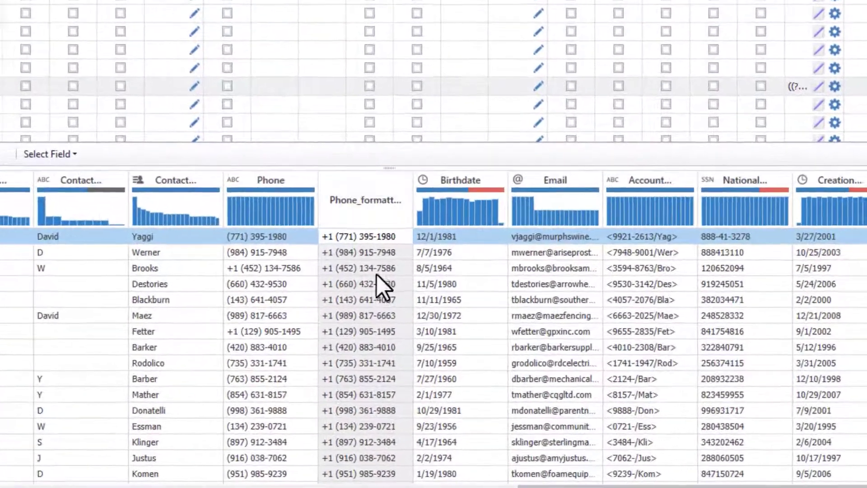
scroll(380, 313, "down", 7)
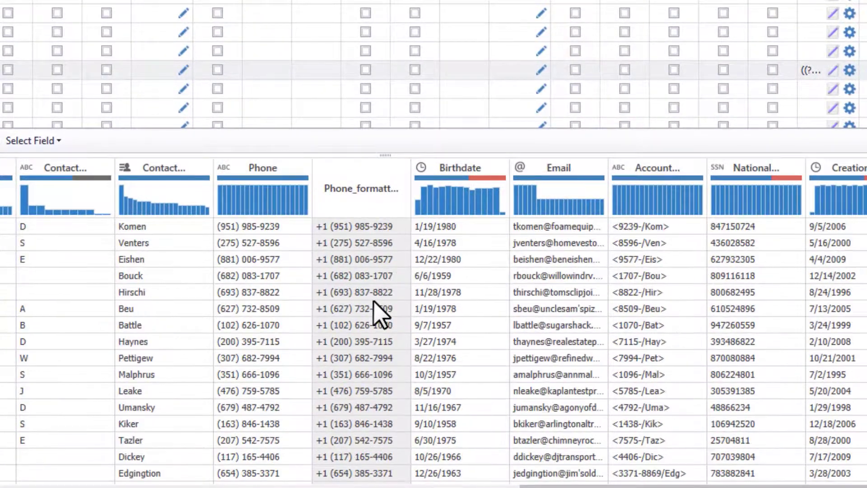
scroll(380, 314, "down", 7)
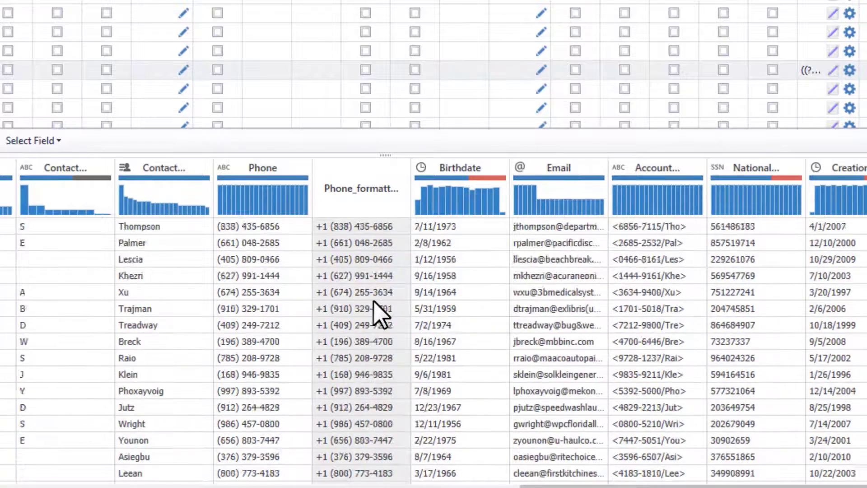
scroll(373, 300, "up", 14)
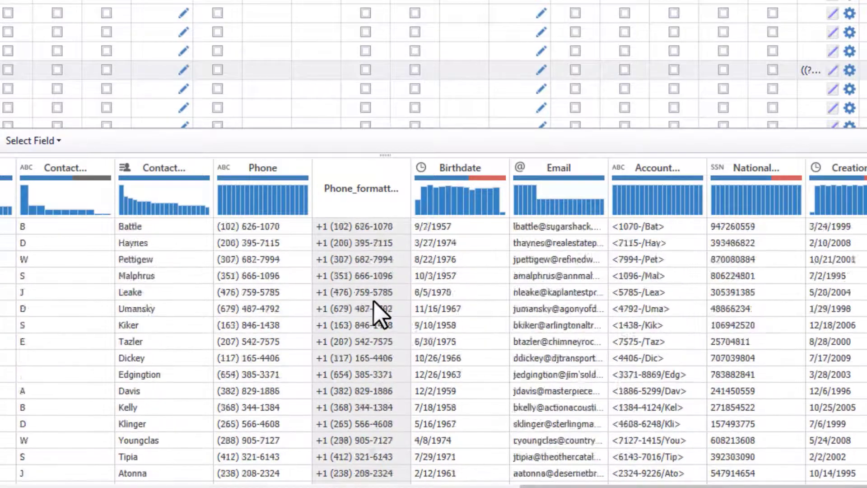